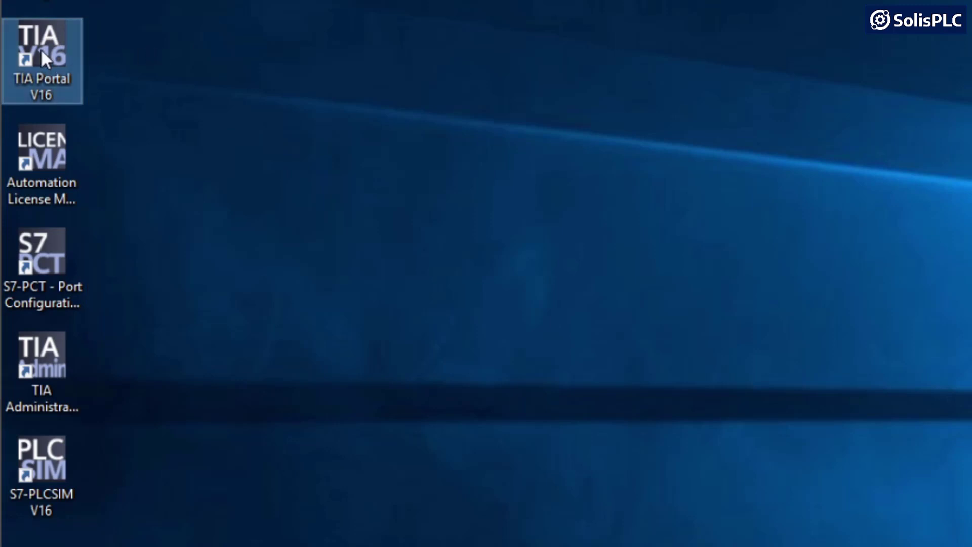
- Launch TIA Portal V16 from its desktop icon and let the Portal start view load
double_click(42, 51)
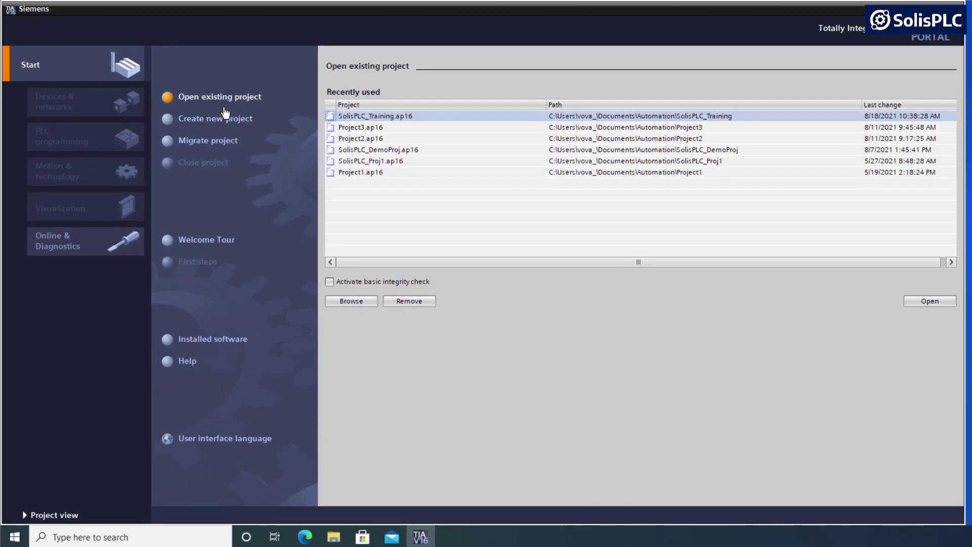
- Create a new project named SolisPLC_gettingStarted in the default Automation folder
left_click(201, 122)
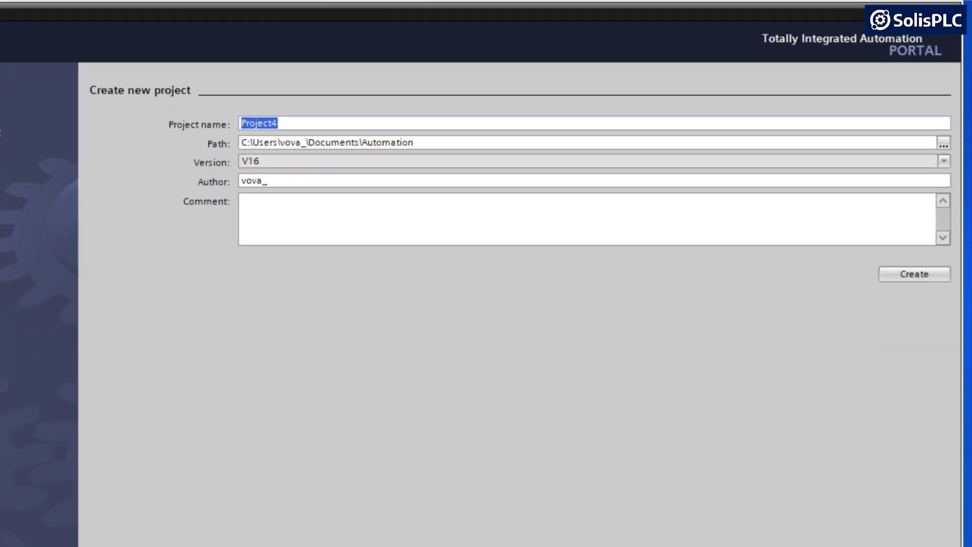
type("Sol")
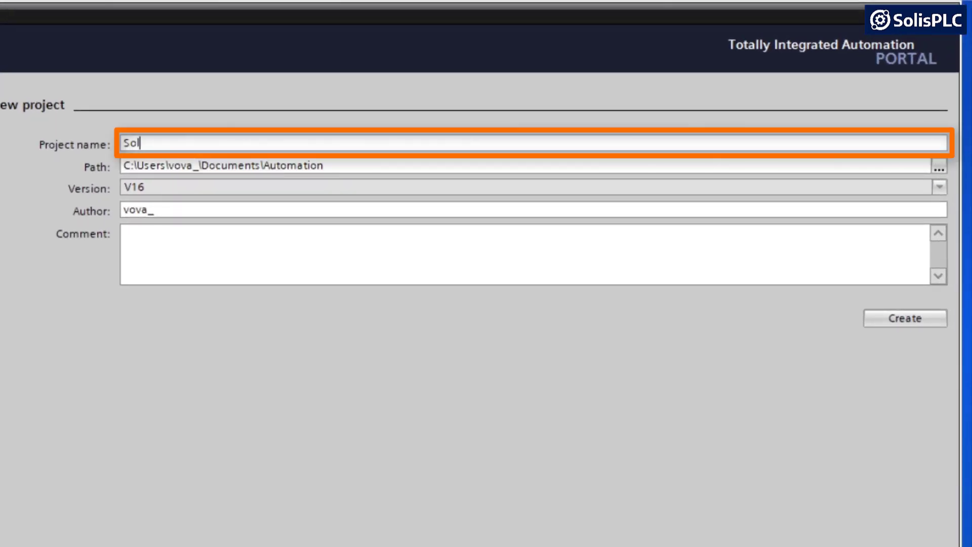
type("isPLC_g")
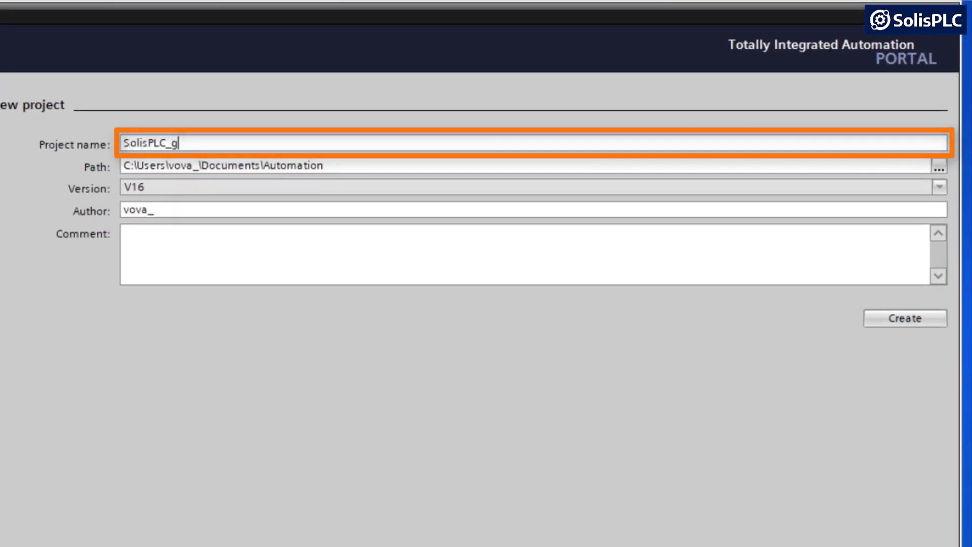
type("ettingStarted")
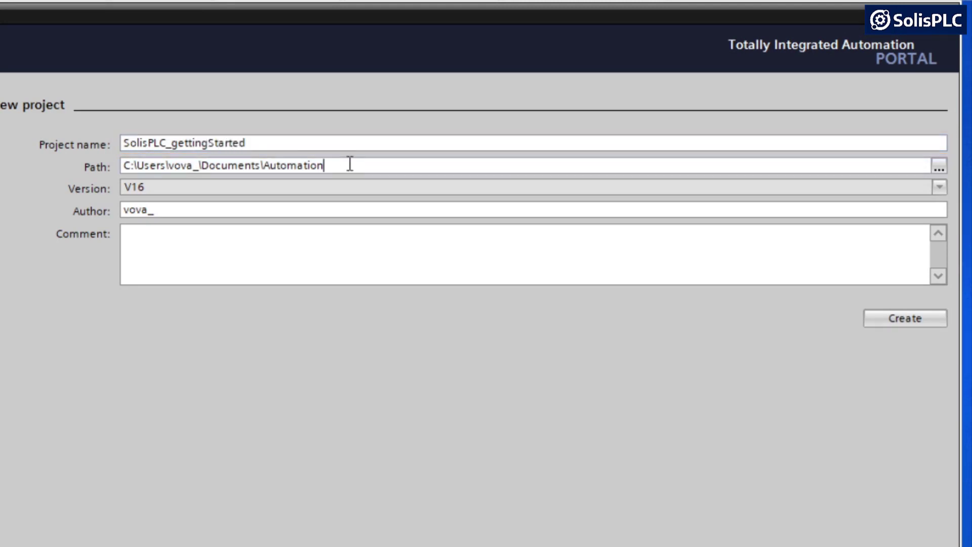
left_click_drag(350, 163, 123, 165)
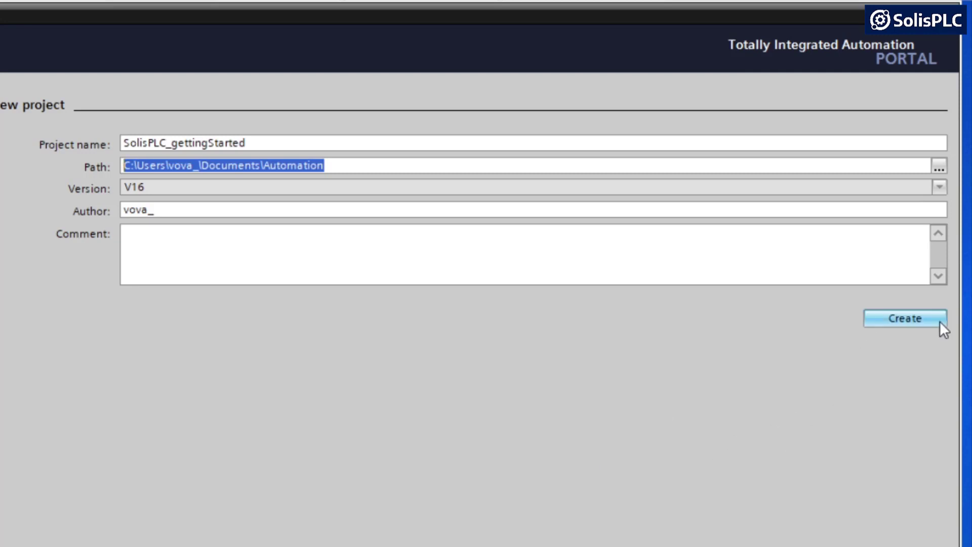
left_click(887, 322)
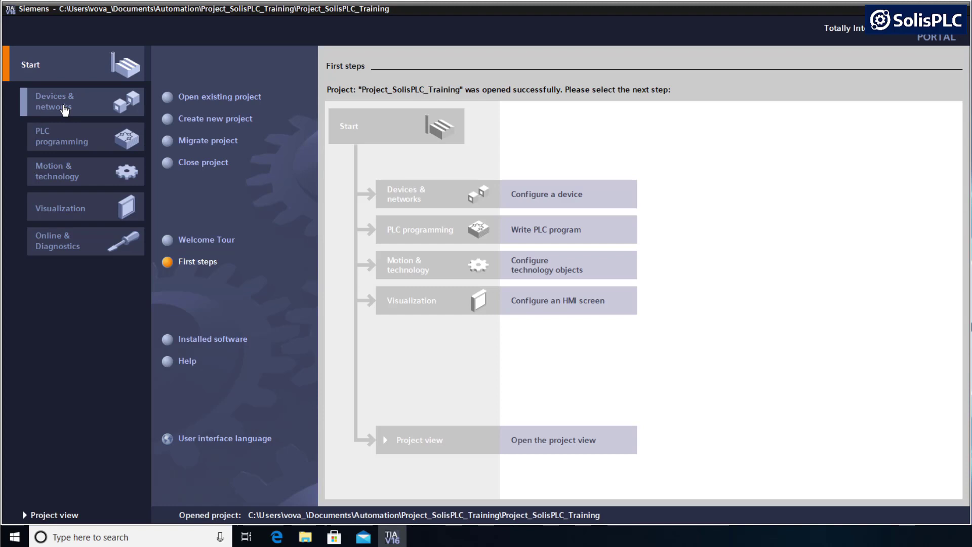
- Bring up the Controllers catalogue under Devices & networks > Add new device
left_click(67, 111)
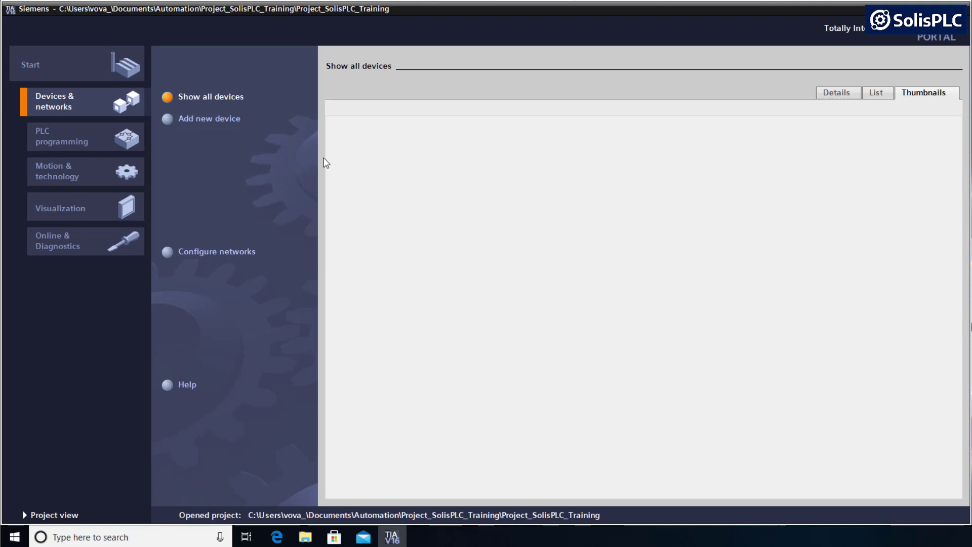
left_click(211, 121)
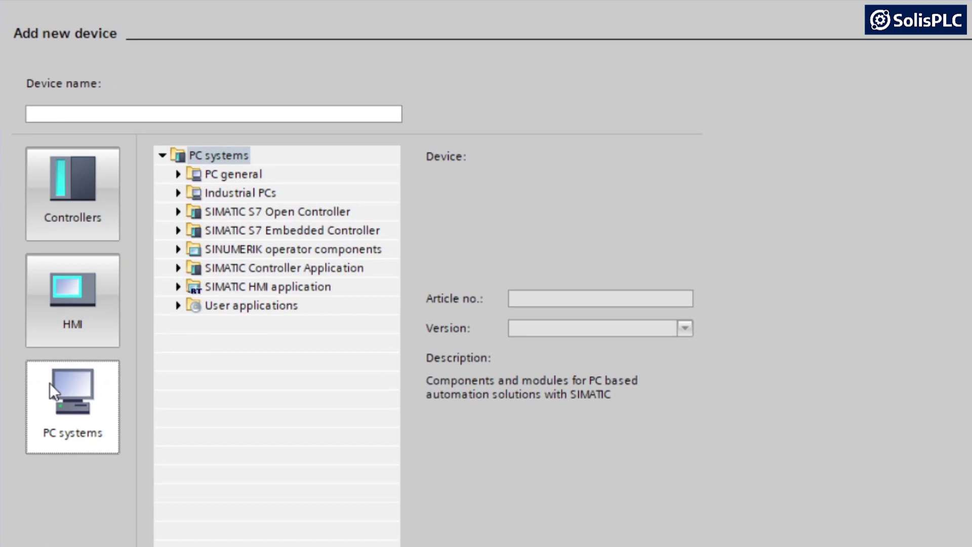
left_click(56, 202)
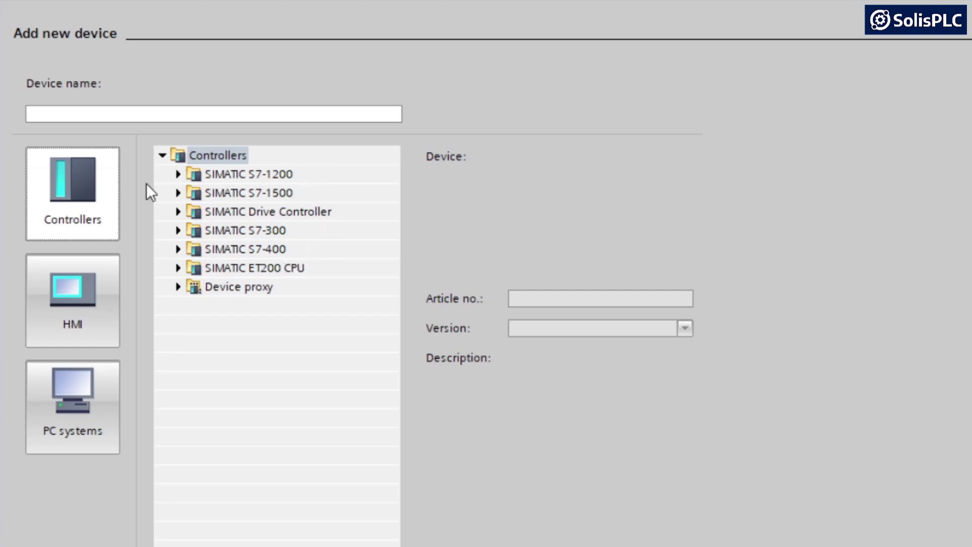
- Expand SIMATIC S7-1200 > CPU > CPU 1212FC DC/DC/Rly to reveal article 6ES7 212-1HF40-0XB0
left_click(178, 174)
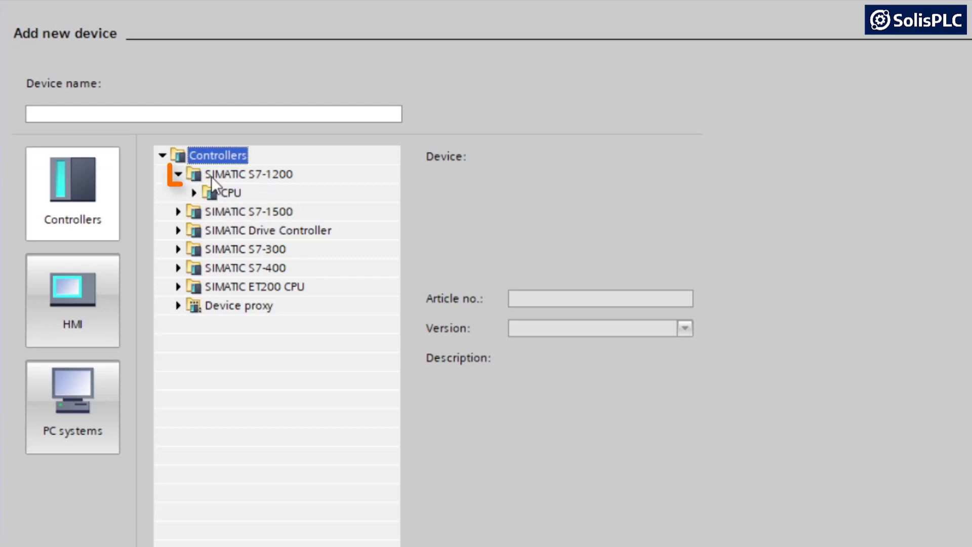
left_click(194, 193)
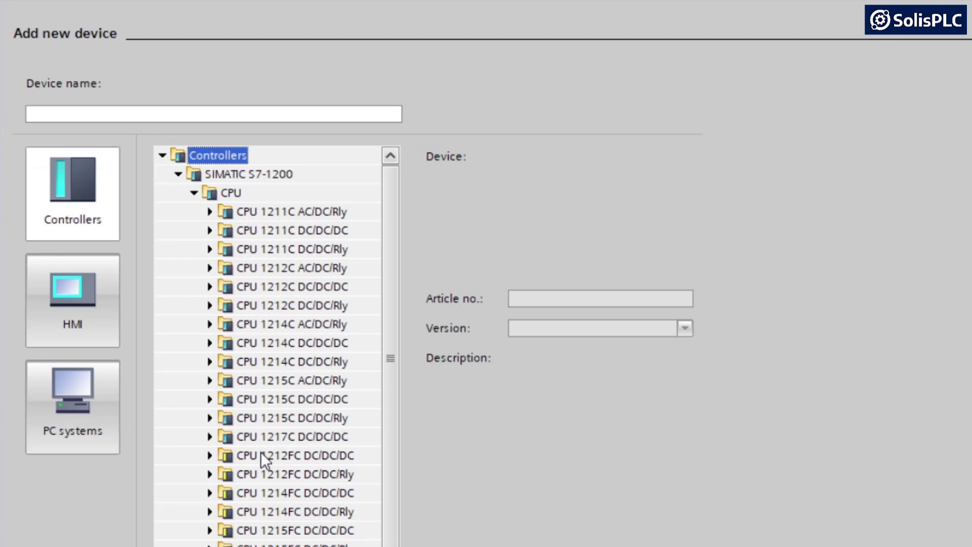
left_click(210, 480)
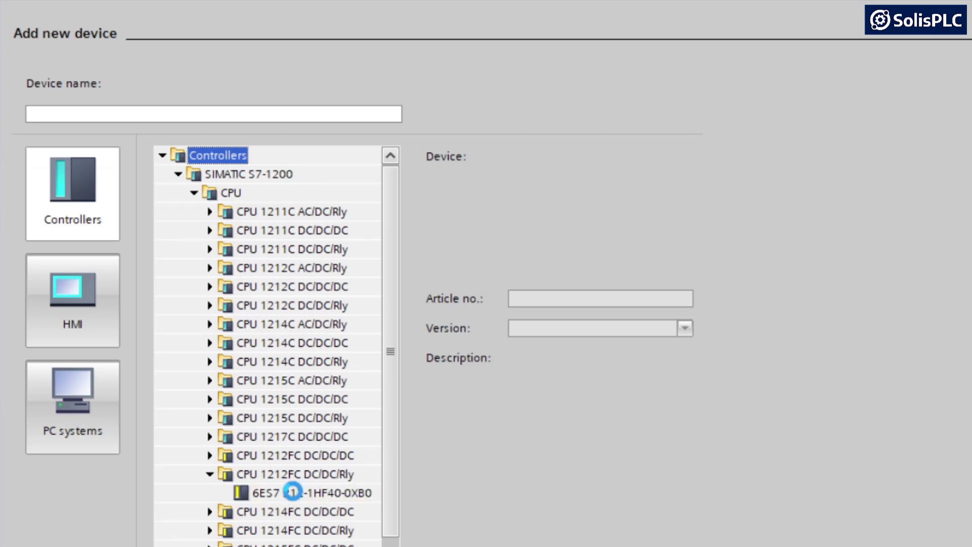
- Add CPU 1212FC article 6ES7 212-1HF40-0XB0 at firmware V4.4 to the project as PLC_1
left_click(292, 491)
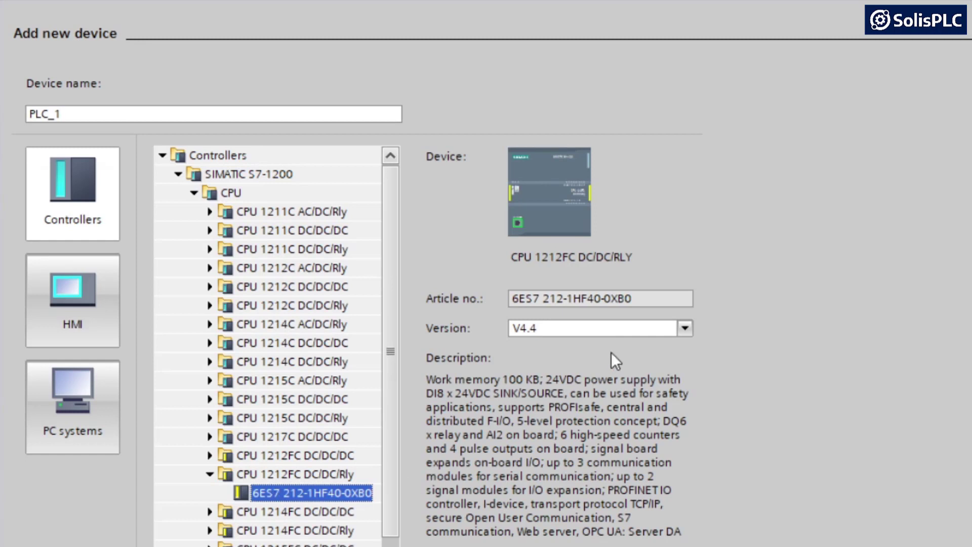
left_click(630, 299)
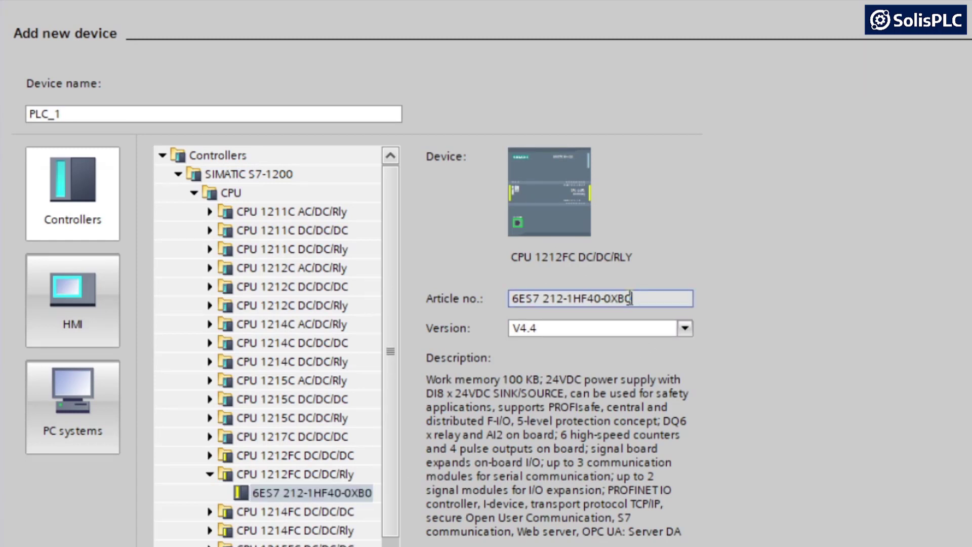
left_click_drag(630, 299, 500, 291)
left_click(579, 328)
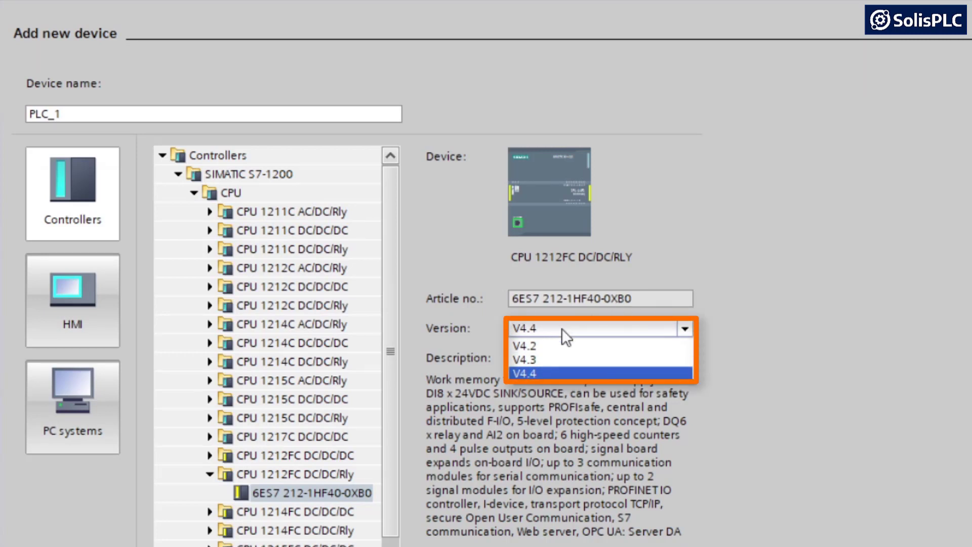
left_click(542, 371)
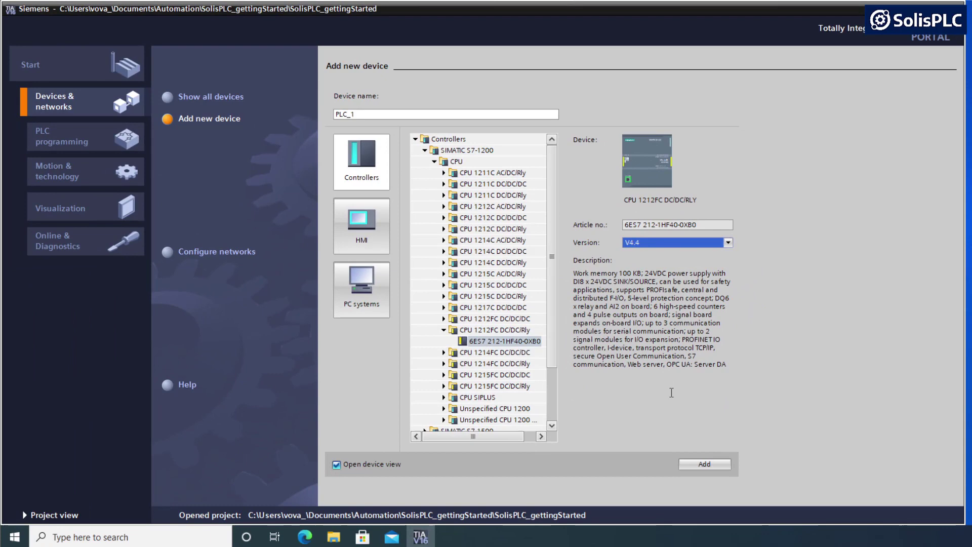
left_click(704, 464)
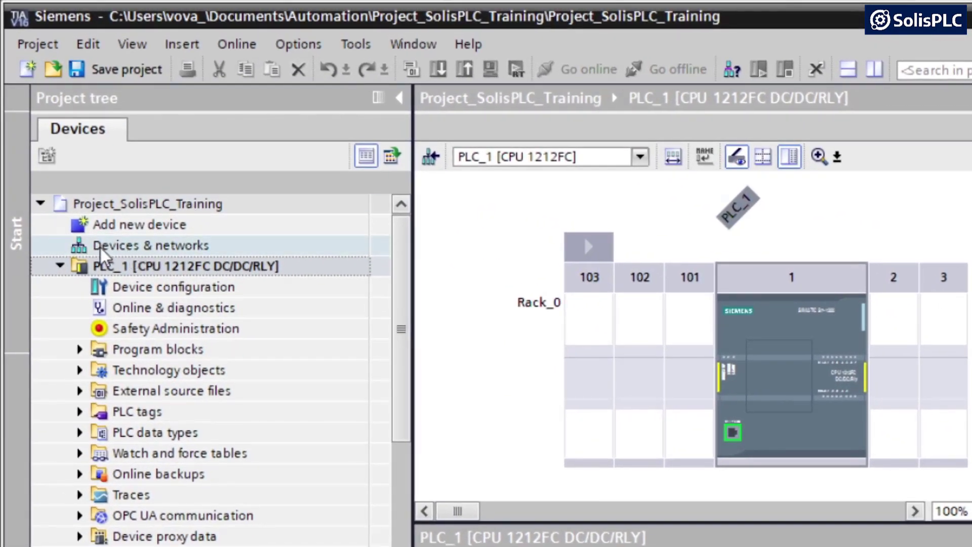
- Open the network view from the Devices & networks entry in the Project tree
left_click(130, 247)
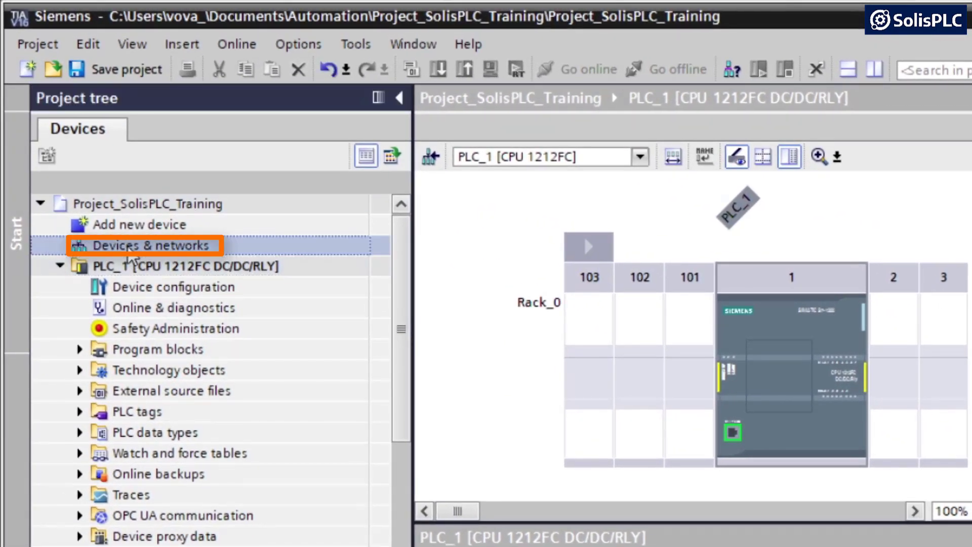
double_click(129, 247)
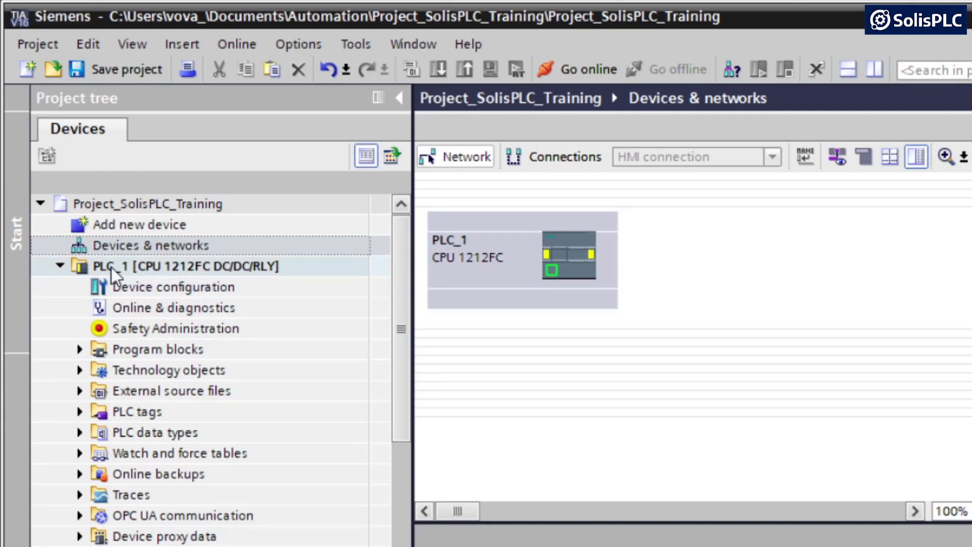
- Browse the HMI catalogue to SIMATIC Basic Panel > 7" Display > KTP700 Basic
left_click(147, 225)
double_click(177, 225)
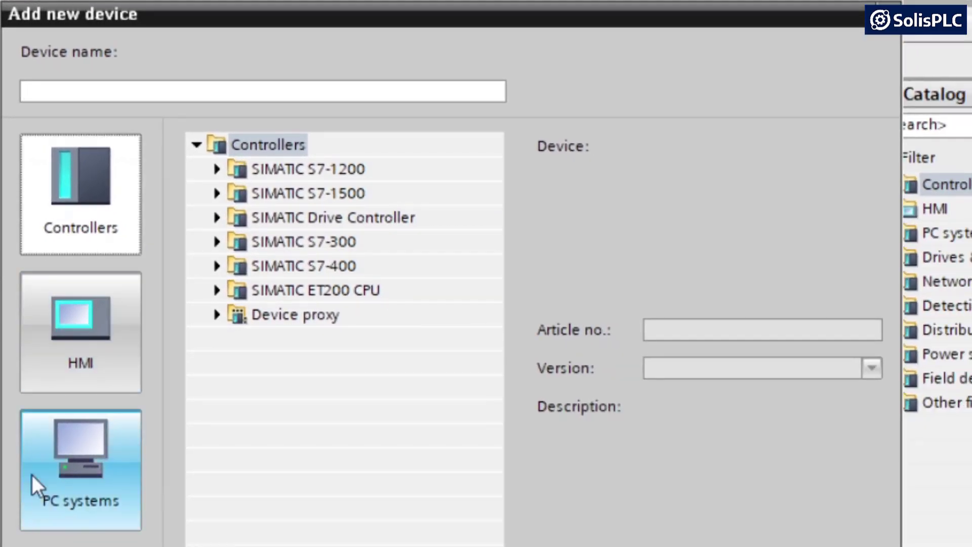
left_click(76, 336)
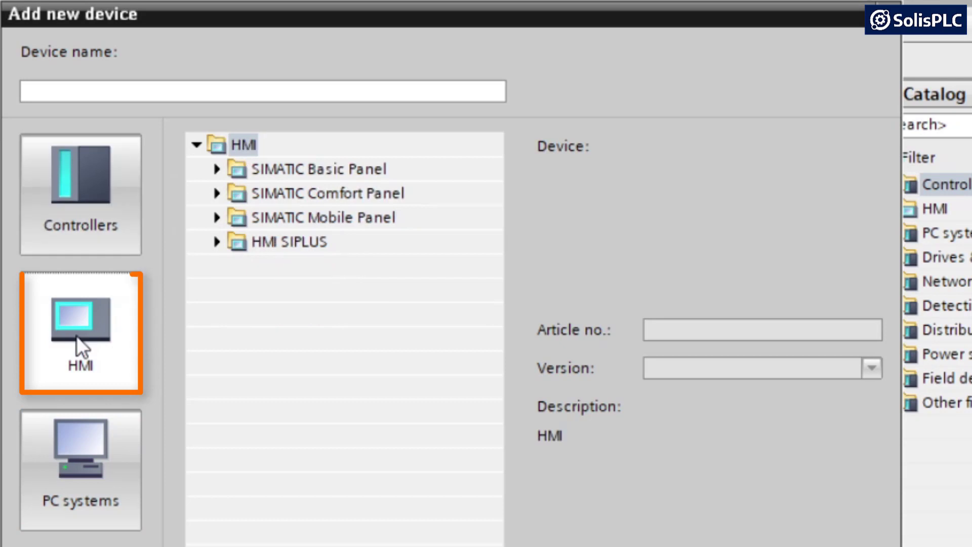
left_click(218, 168)
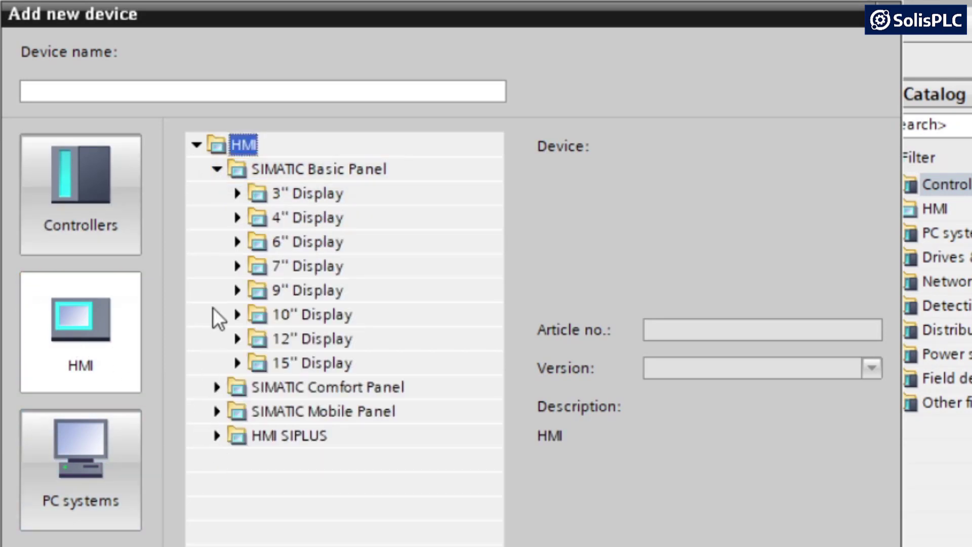
left_click(238, 267)
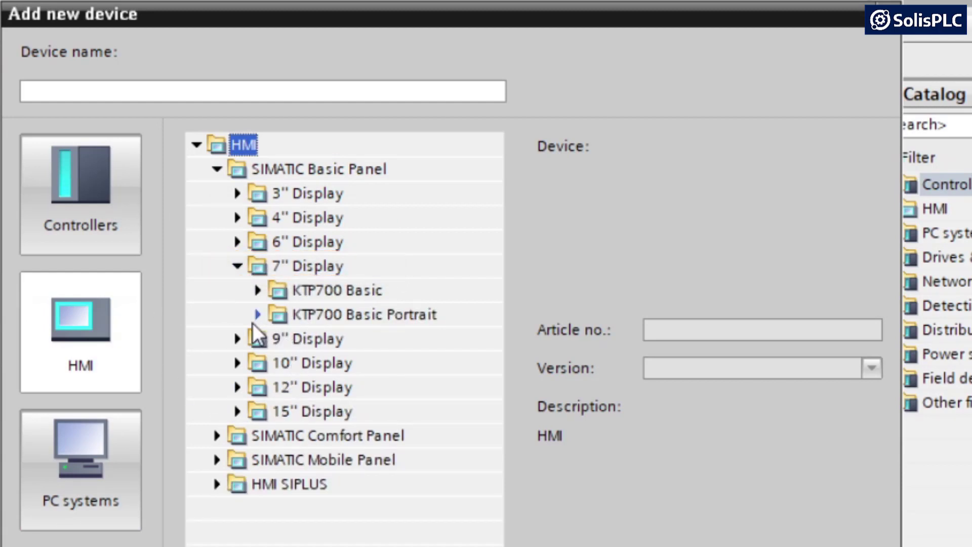
left_click(258, 291)
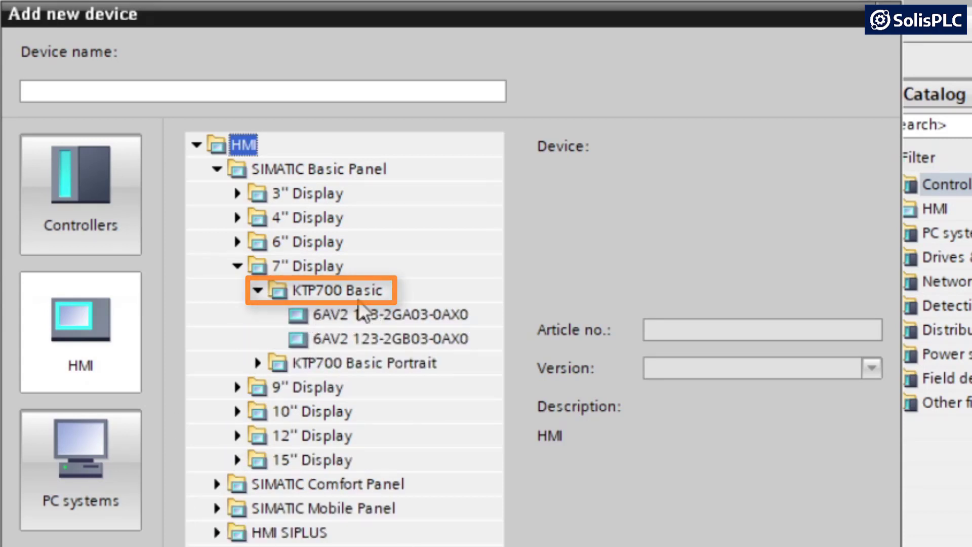
- Compare the KTP700 Basic articles and add the DP panel 6AV2 123-2GA03-0AX0 as HMI_1
left_click(362, 323)
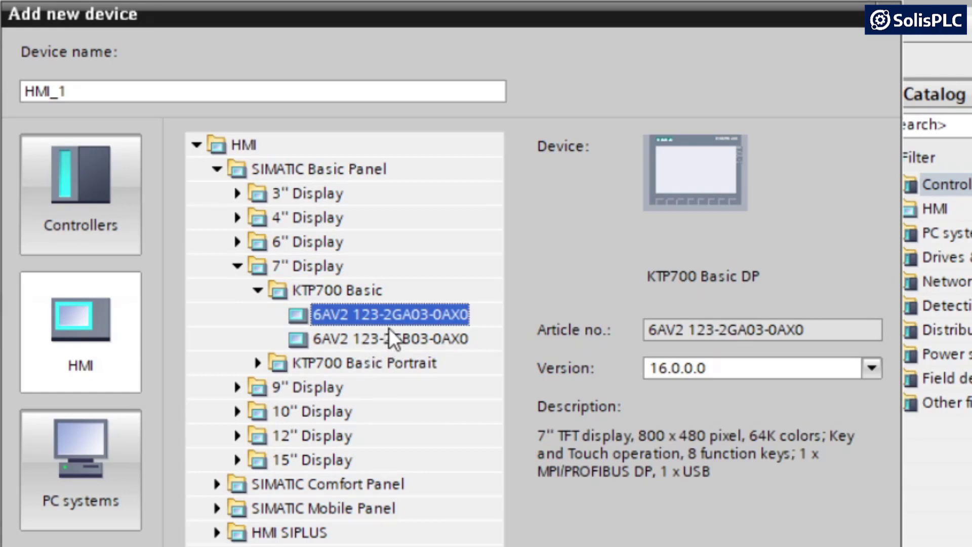
left_click(390, 337)
left_click(400, 321)
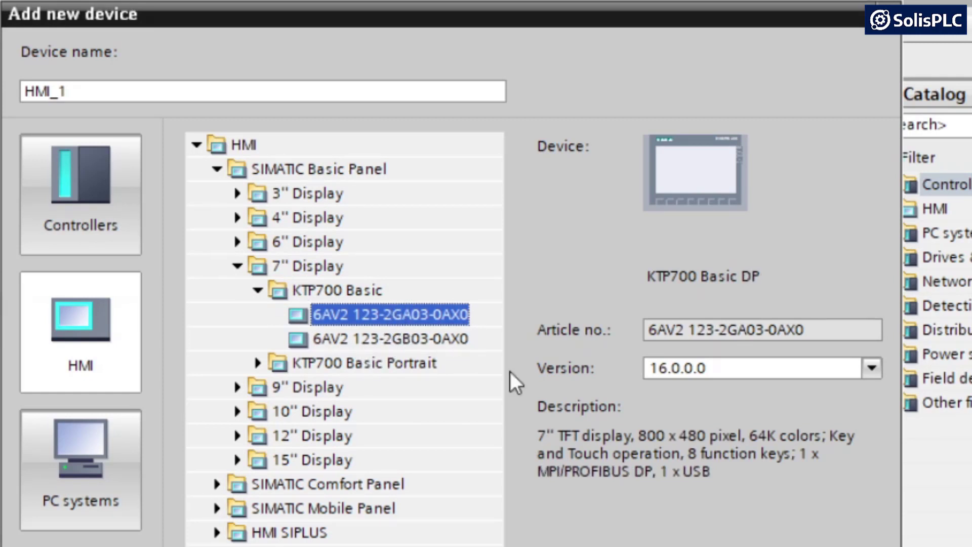
left_click(404, 338)
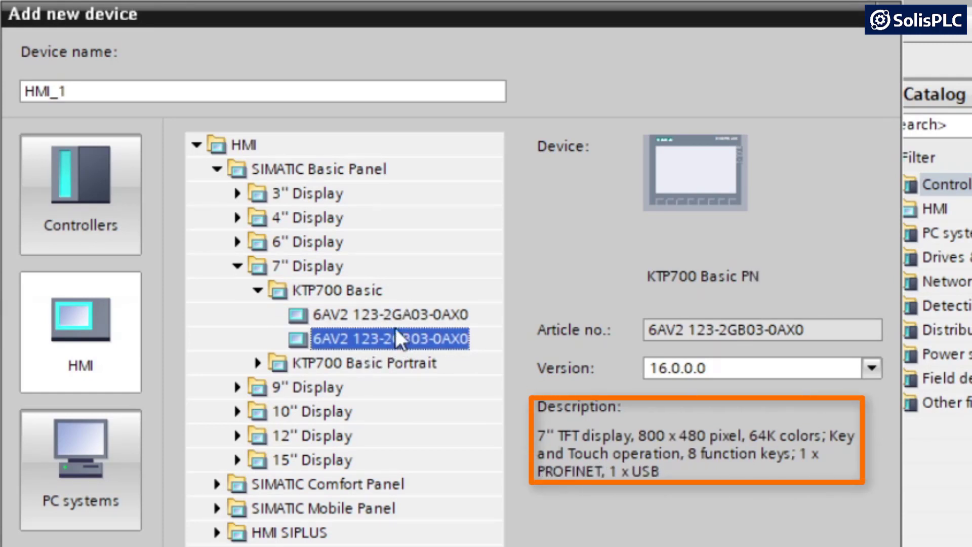
left_click(458, 315)
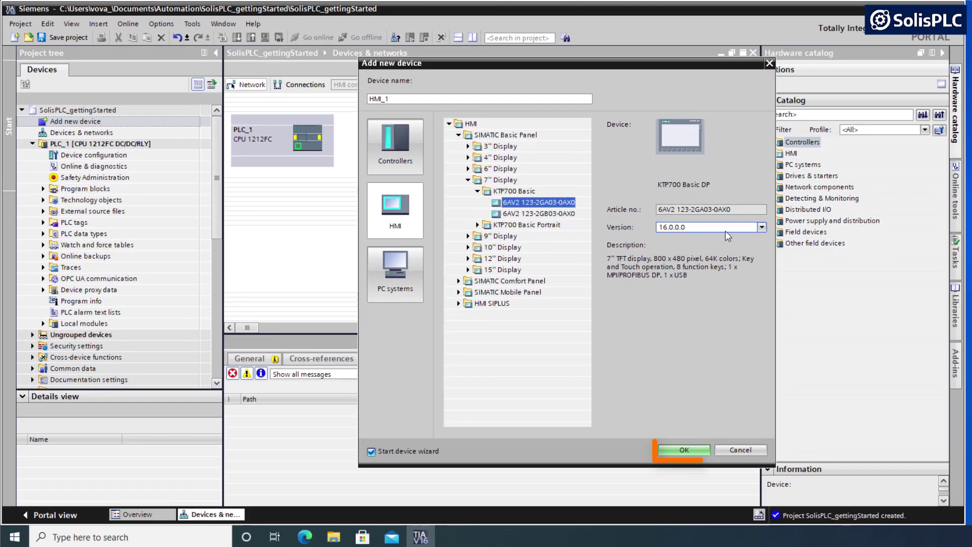
left_click(684, 450)
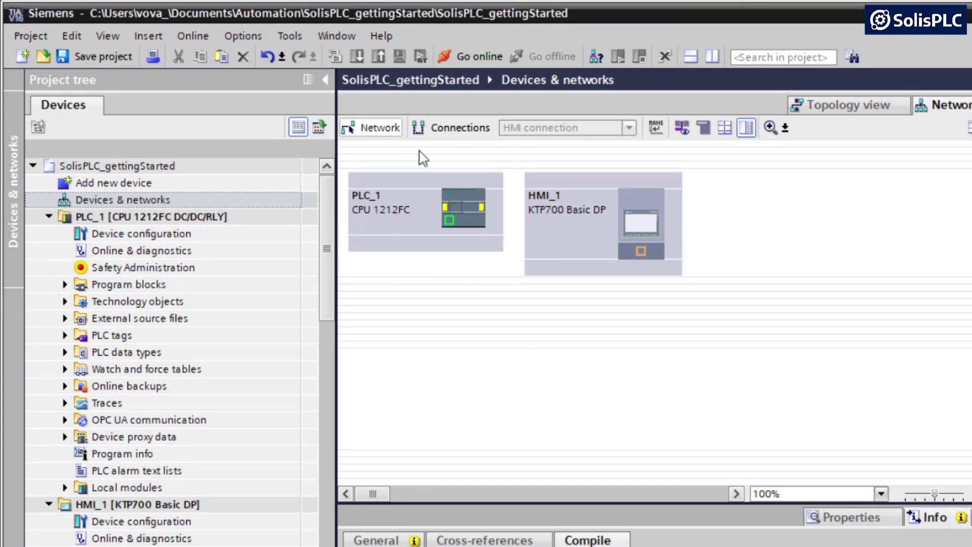
- Draw an HMI connection from the HMI device to PLC_1, creating HMI_Connection_1
left_click(458, 129)
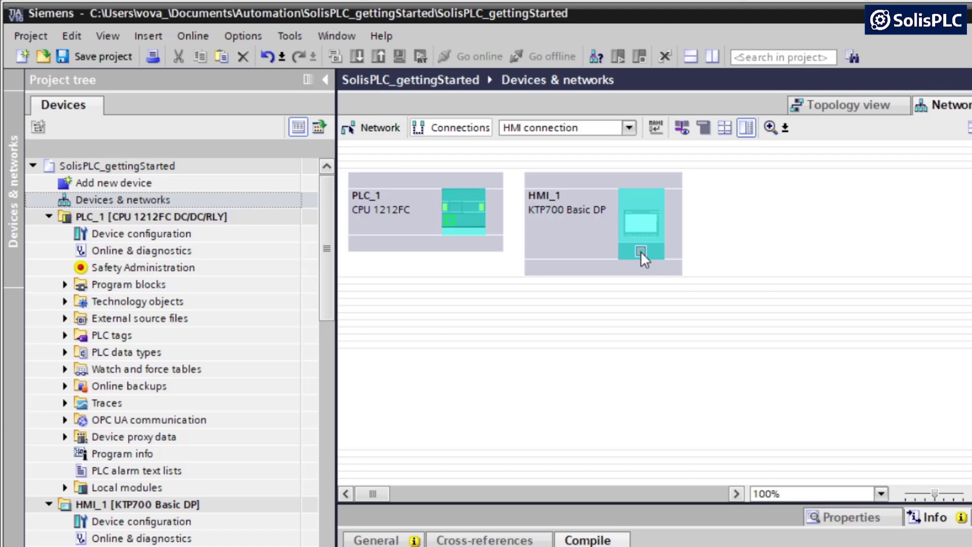
left_click_drag(640, 251, 448, 221)
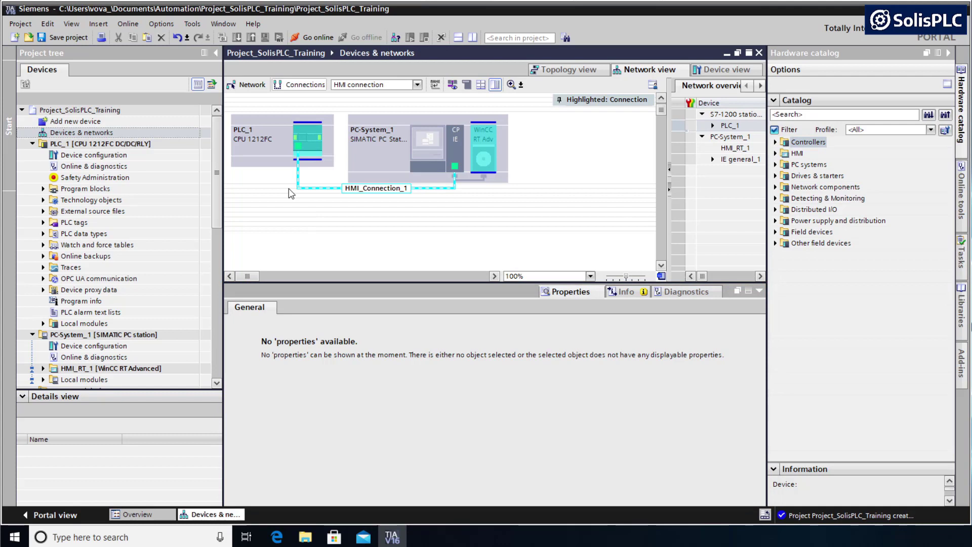
- Inspect the properties of PLC_1, HMI_Connection_1 and the PC station's IE general module, ending on PLC_1
left_click(306, 135)
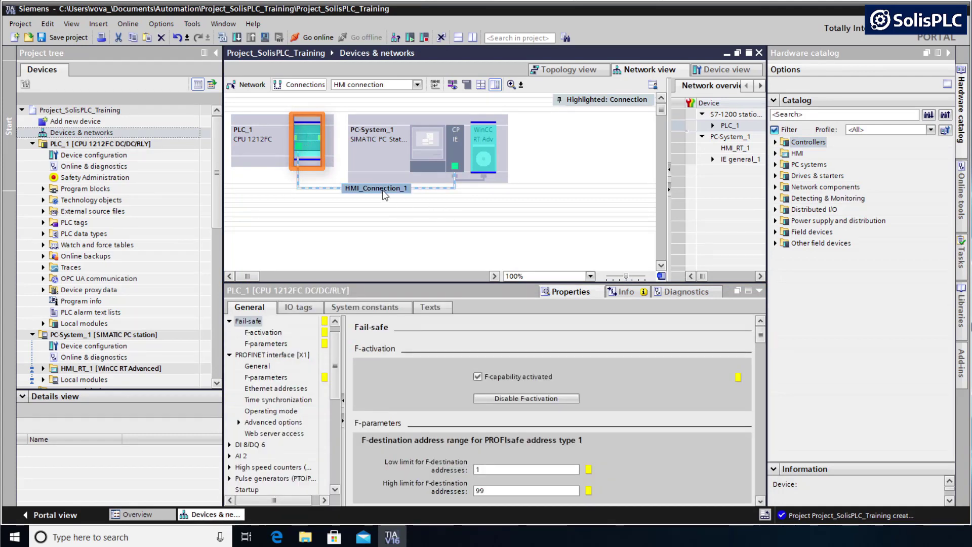
left_click(360, 191)
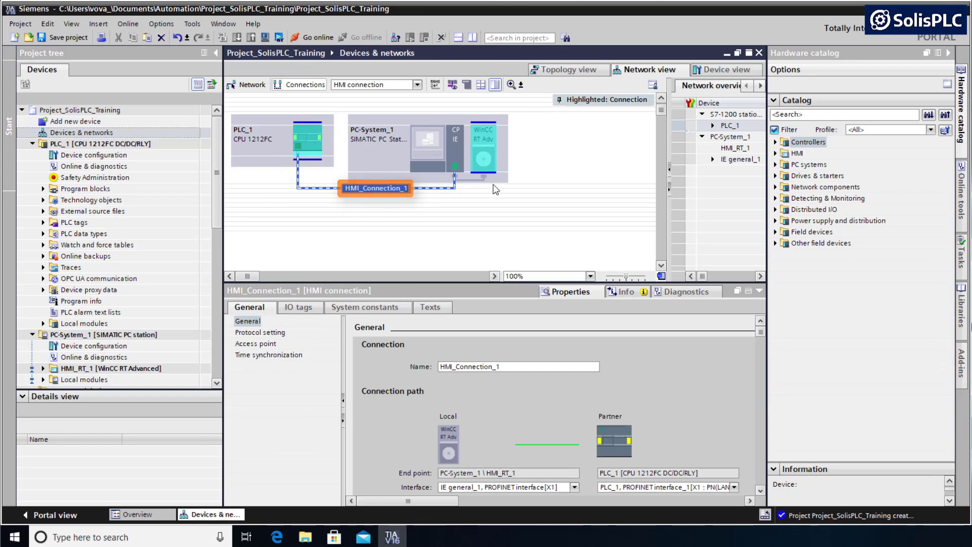
left_click(459, 152)
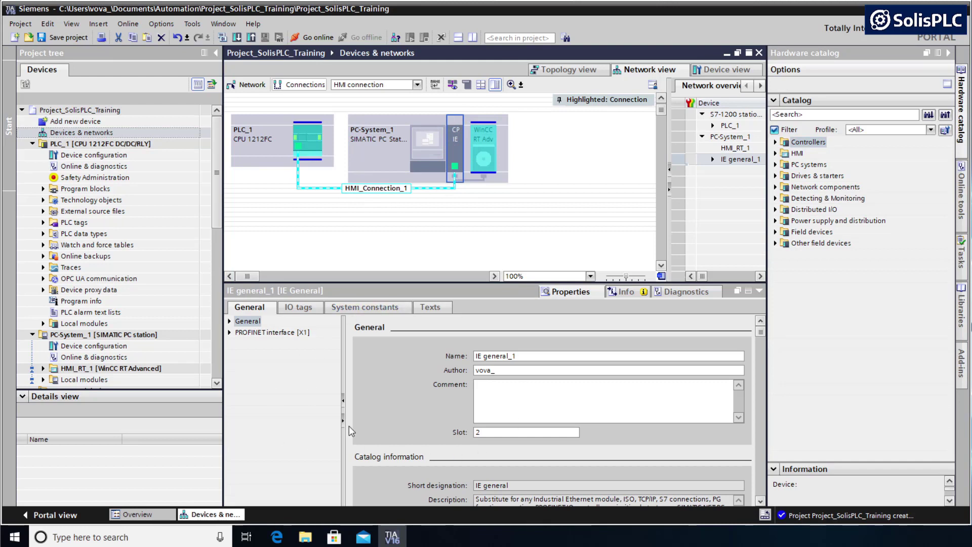
left_click(314, 150)
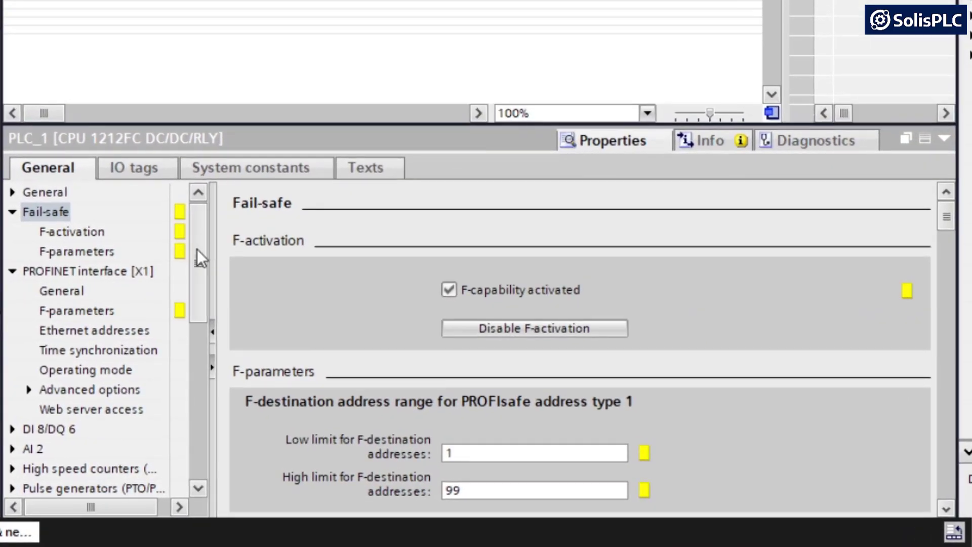
- Change PLC_1's PROFINET IP address to 192.168.1.90 under Ethernet addresses
left_click(127, 330)
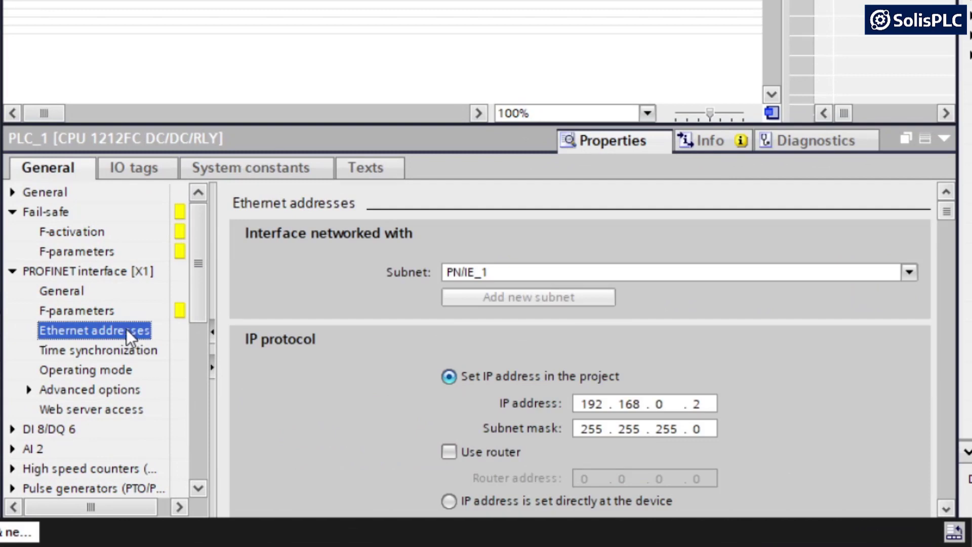
double_click(705, 404)
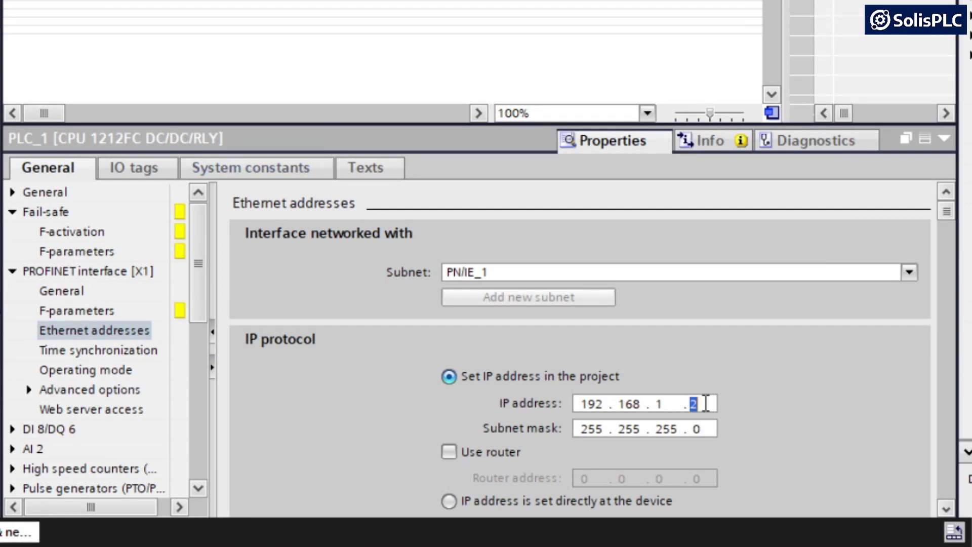
type("90")
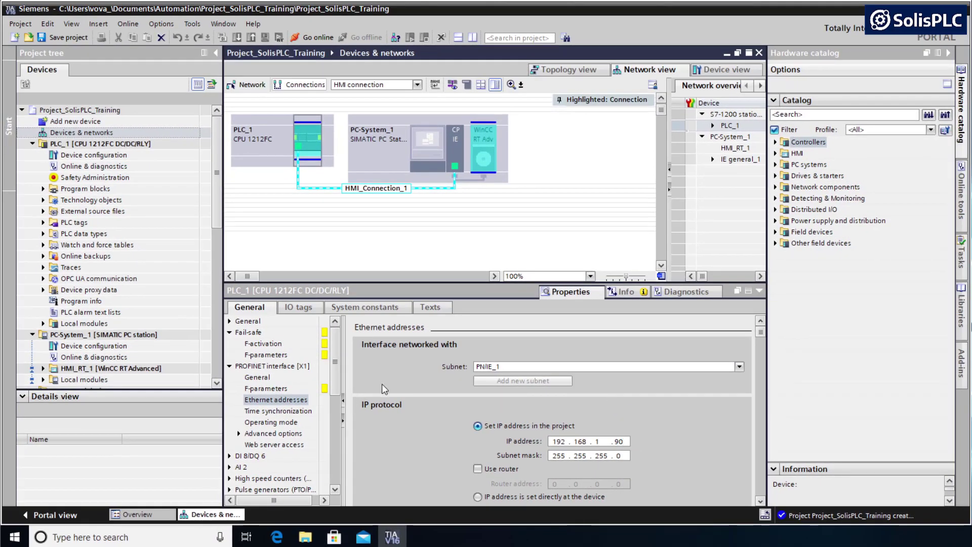
- Go online with PLC_1 at 192.168.1.90 over the PN/IE interface after a device search
left_click(307, 38)
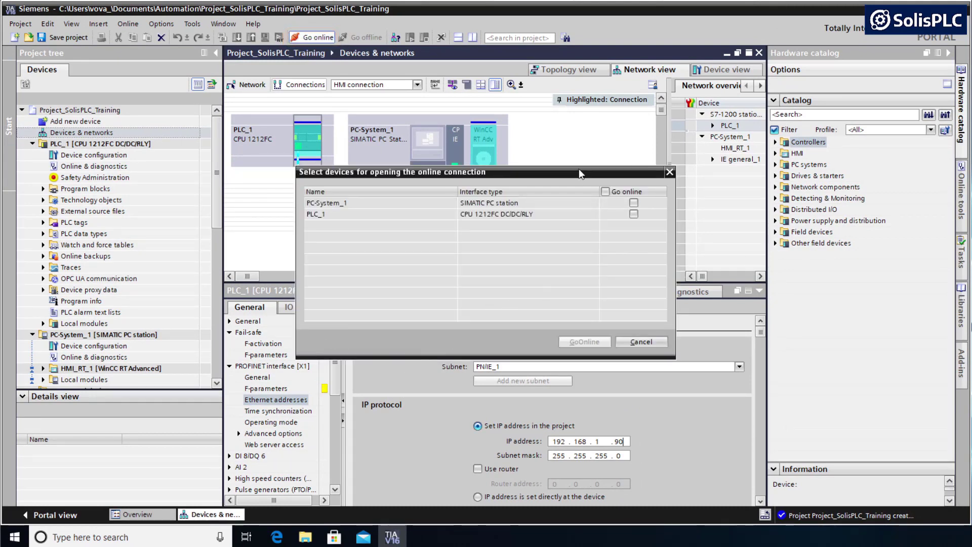
left_click_drag(575, 173, 566, 159)
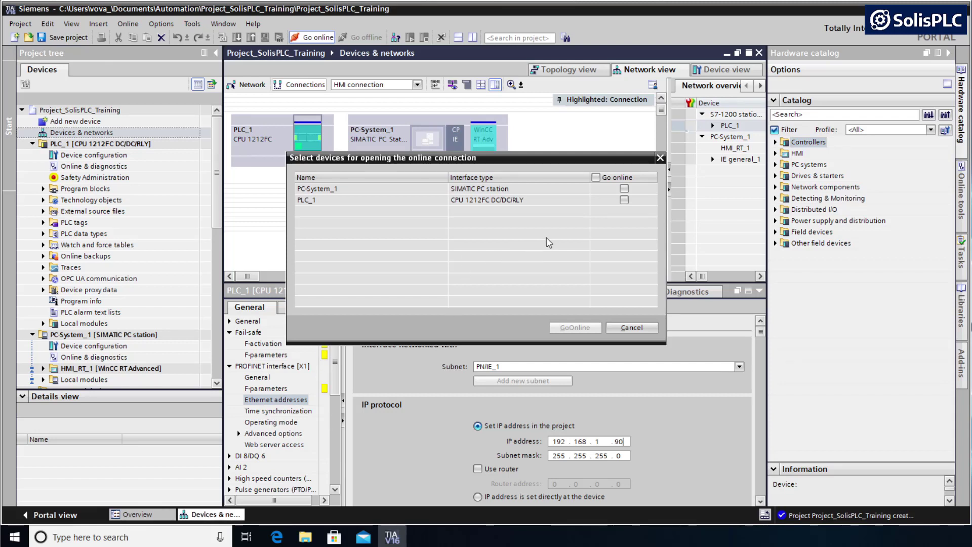
left_click(624, 200)
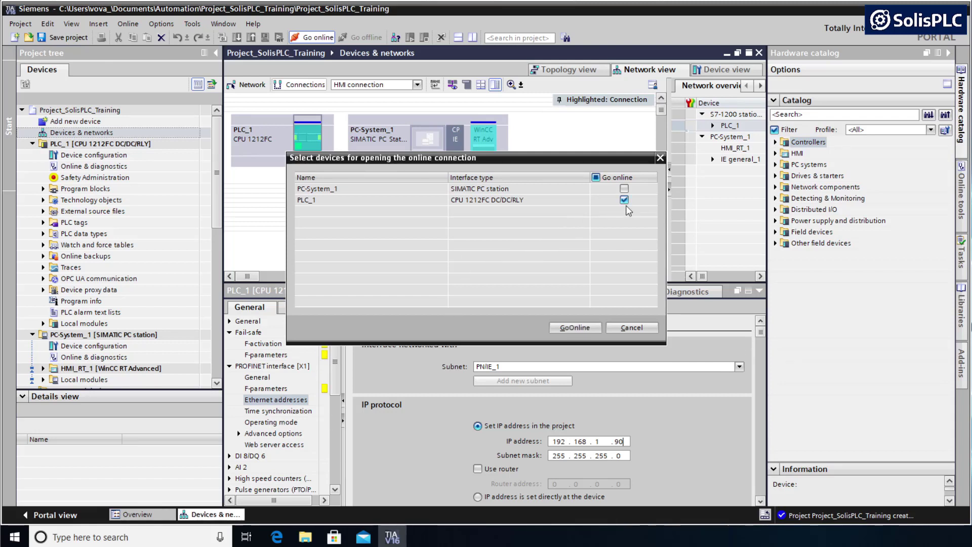
left_click(579, 327)
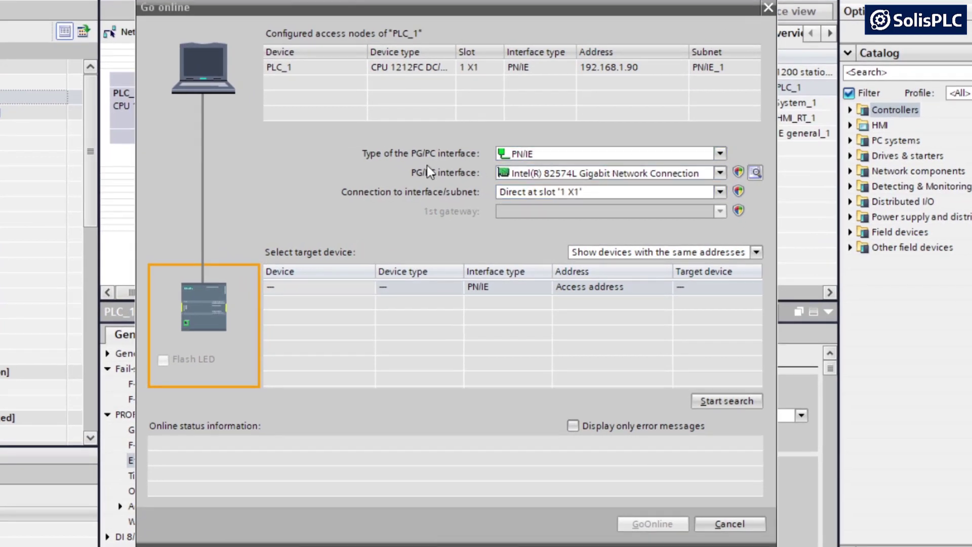
left_click(721, 154)
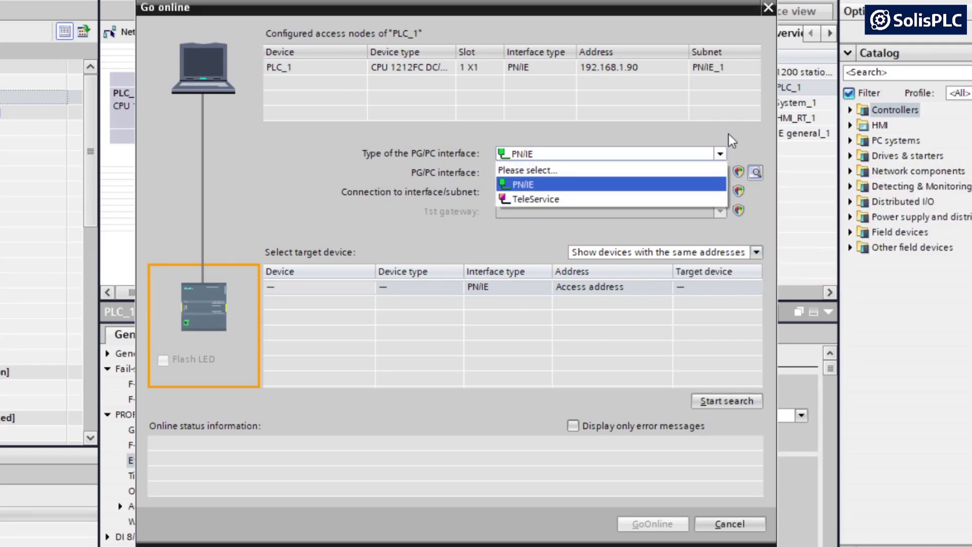
left_click(664, 135)
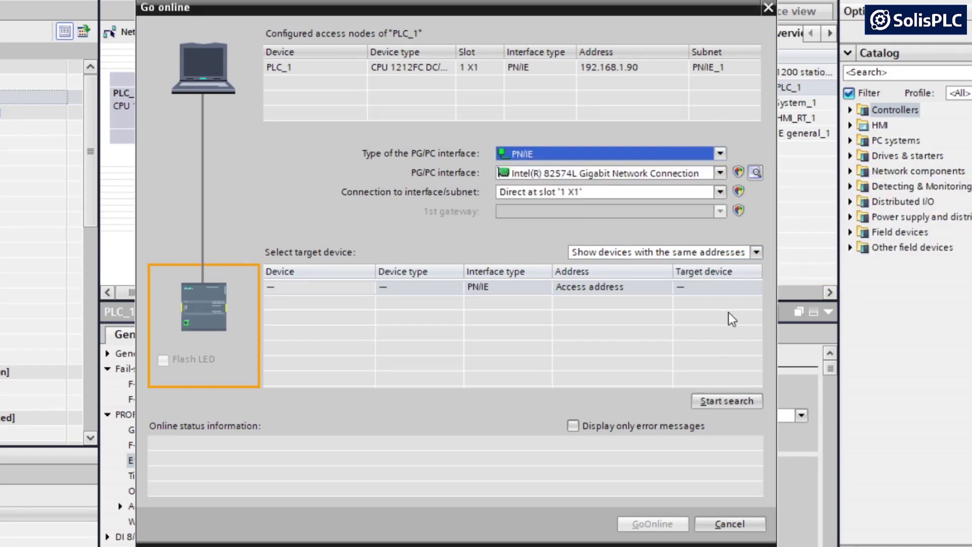
left_click(706, 402)
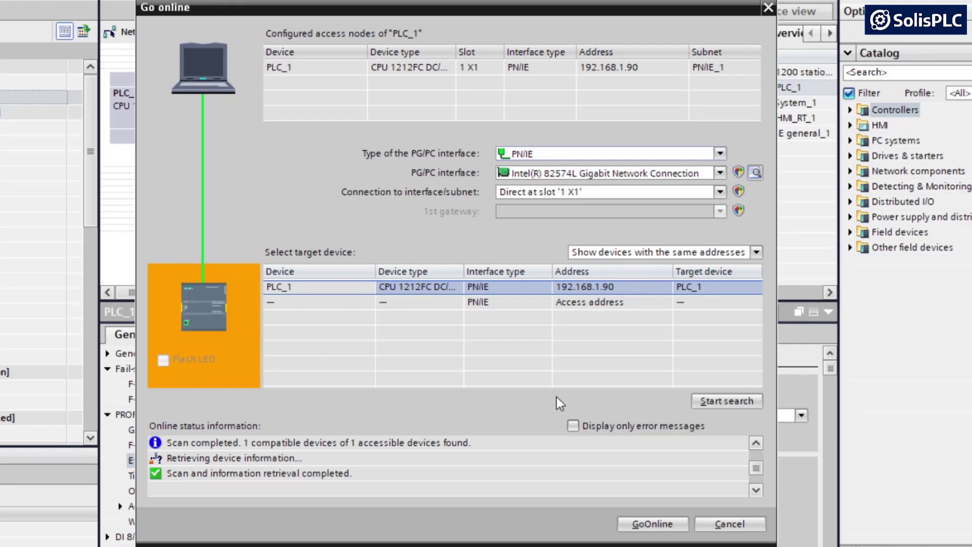
left_click(652, 524)
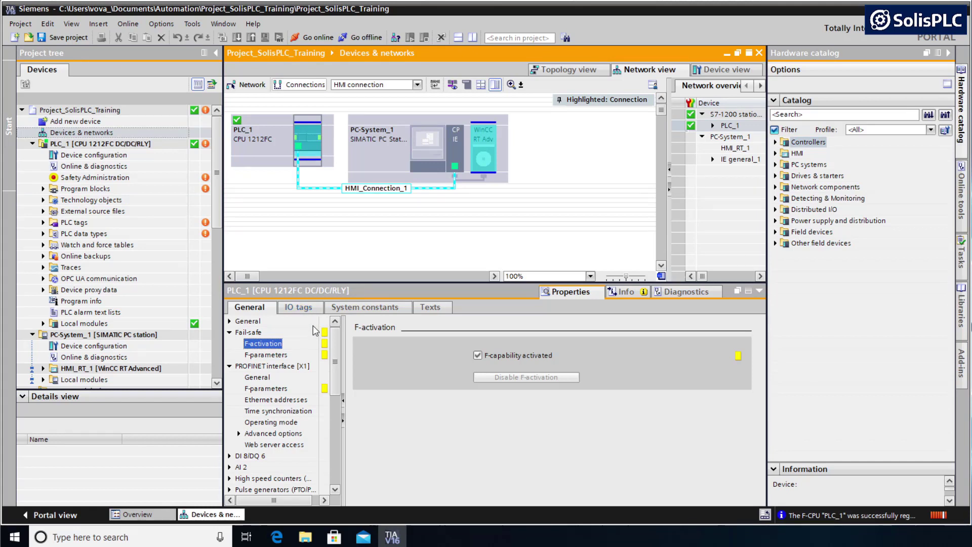
- Expand PLC_1's Fail-safe properties to show F-activation and F-parameters
left_click(230, 334)
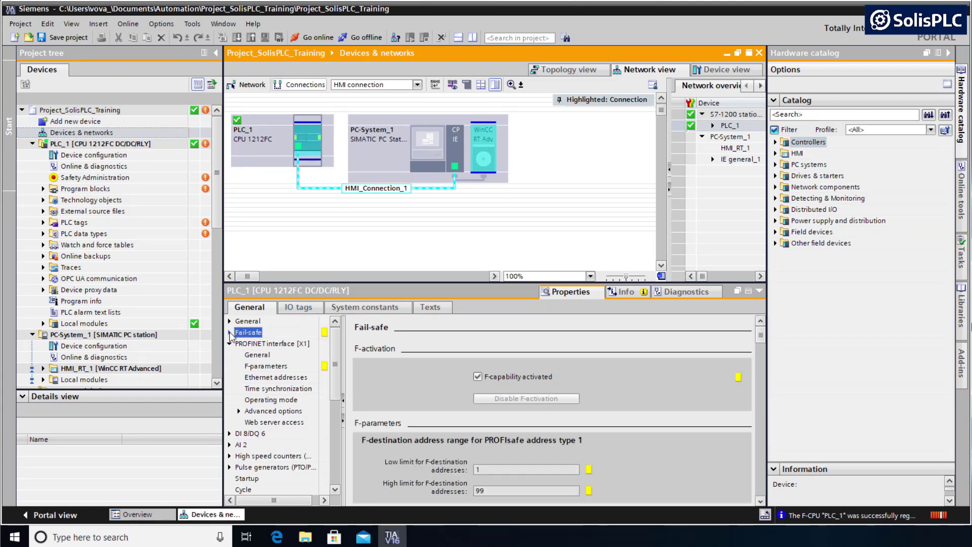
left_click(229, 333)
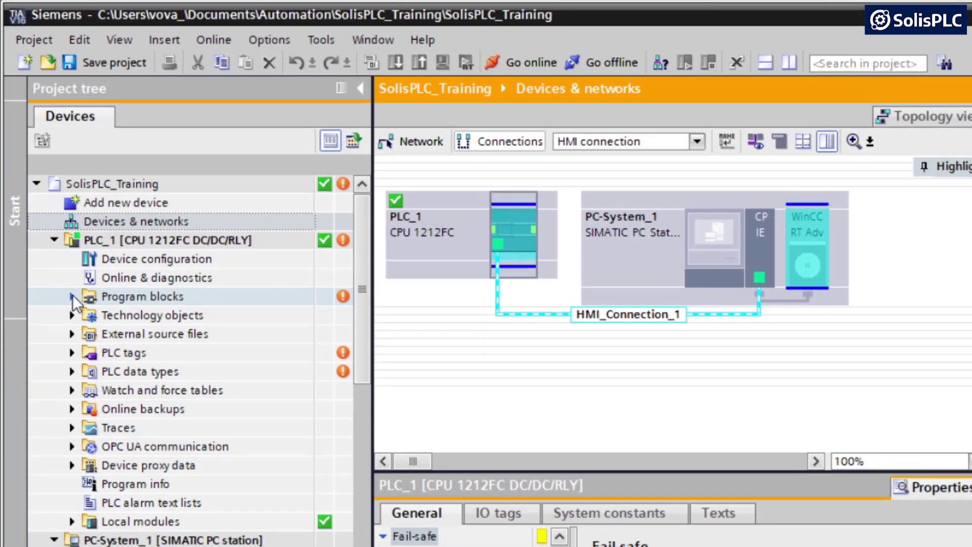
- Open Main [OB1] from PLC_1's Program blocks and start the download to PLC_1
left_click(72, 297)
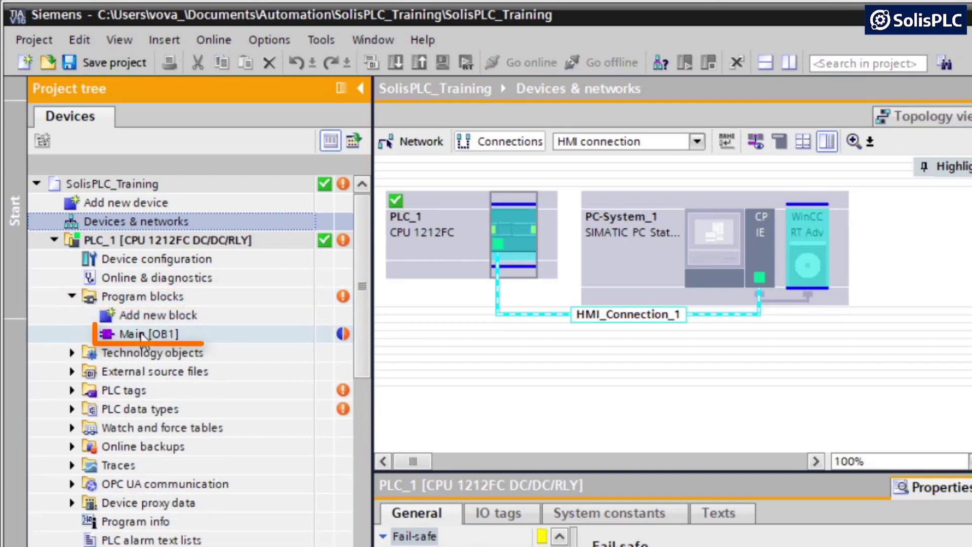
double_click(141, 334)
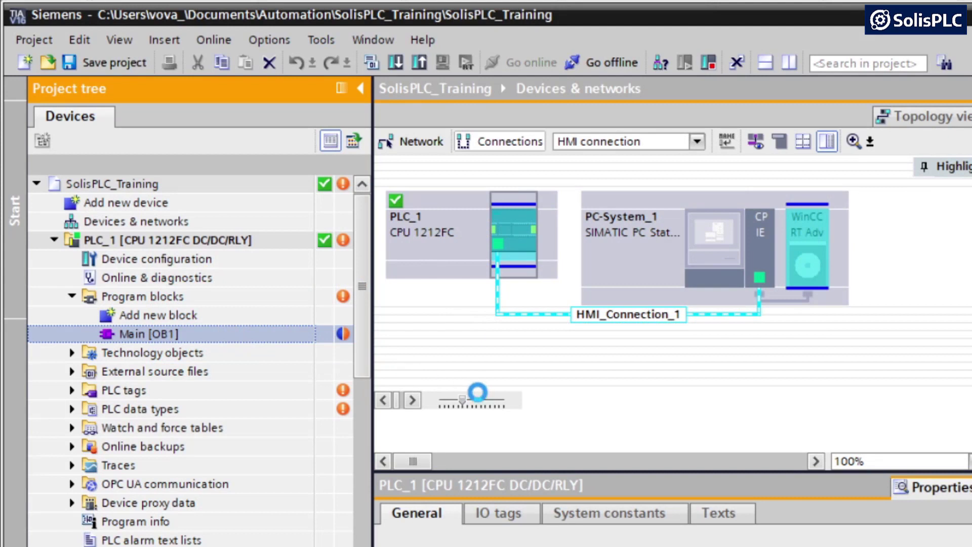
left_click(481, 392)
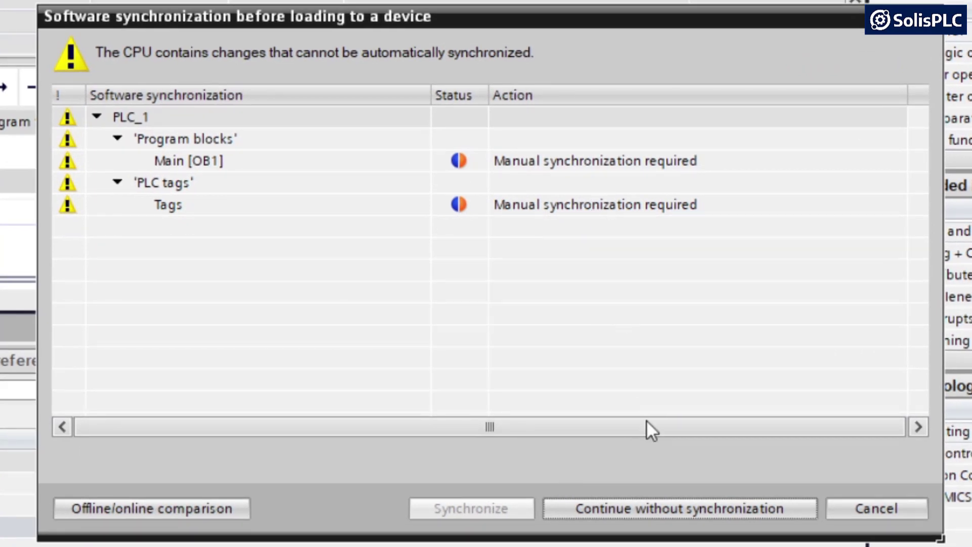
- Skip synchronization, confirm replacing the safety program, stop all modules, and load PLC_1
left_click(594, 506)
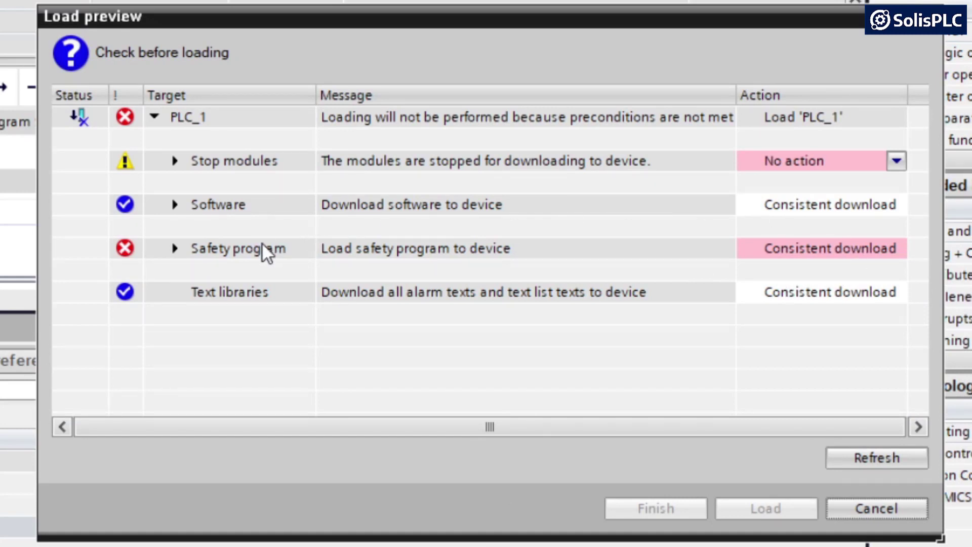
left_click(175, 248)
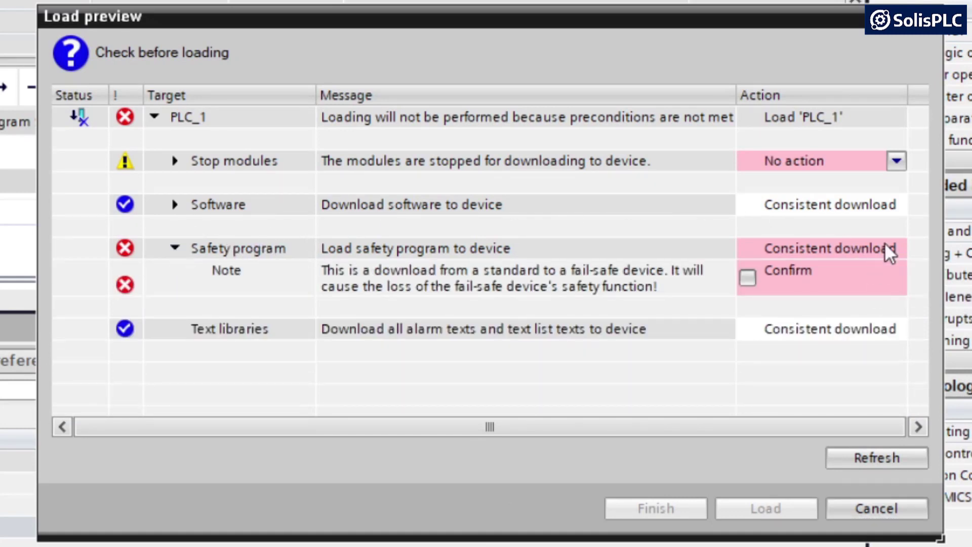
left_click(748, 278)
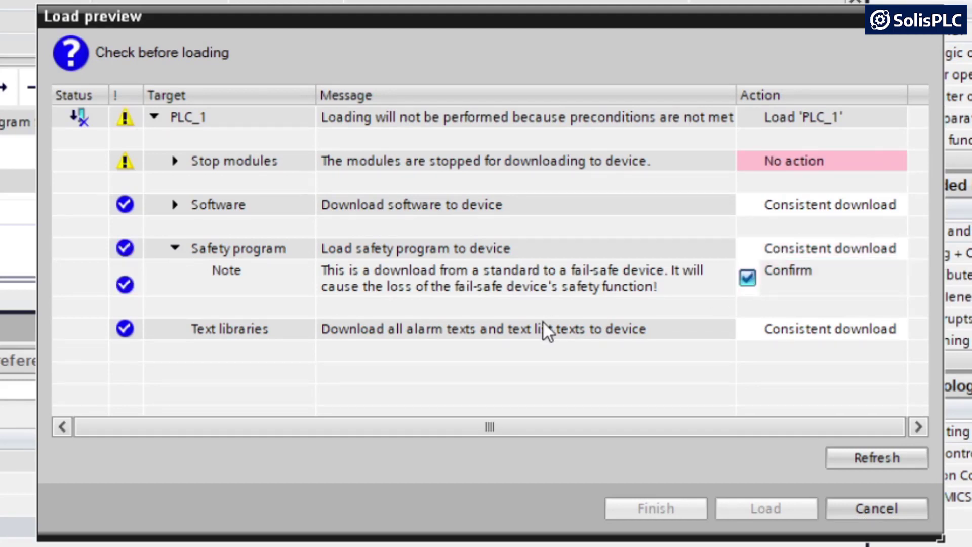
left_click(861, 163)
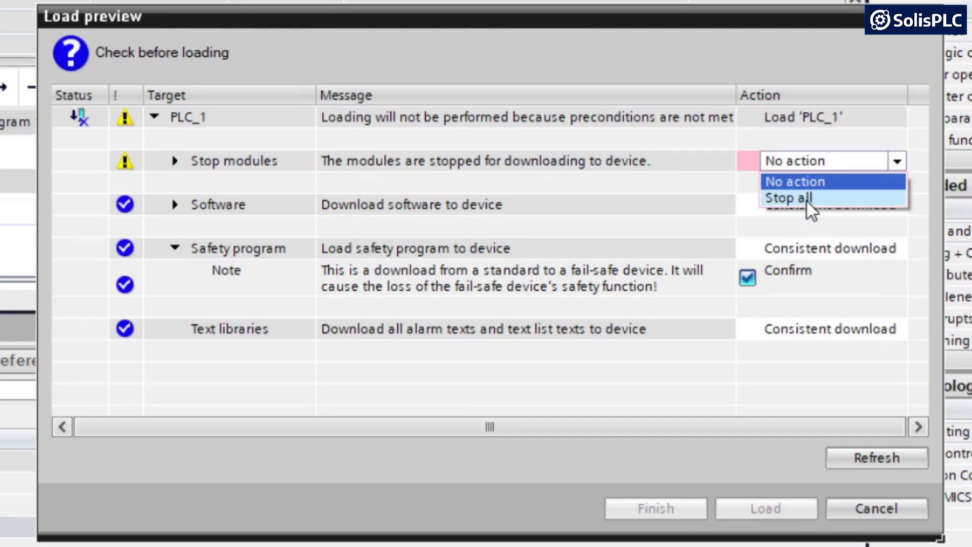
left_click(809, 198)
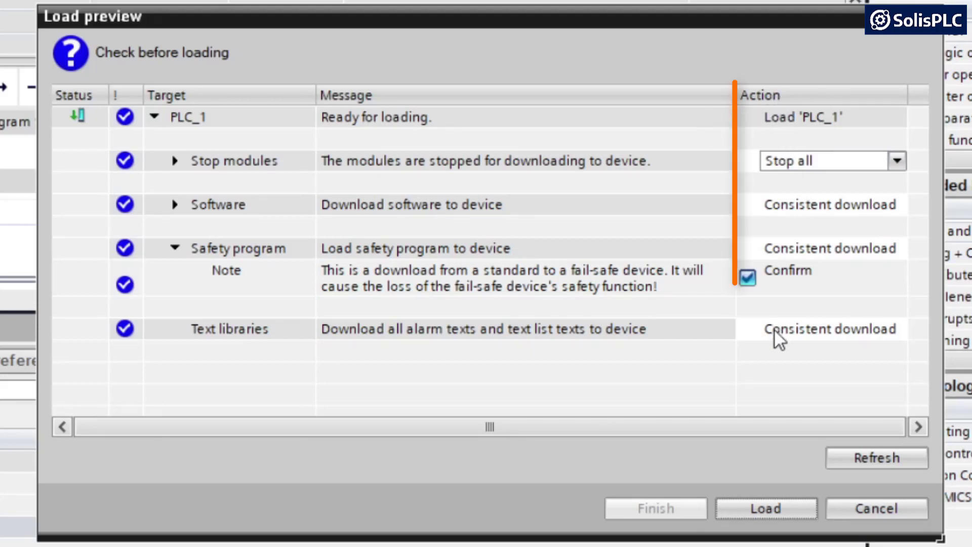
left_click(749, 509)
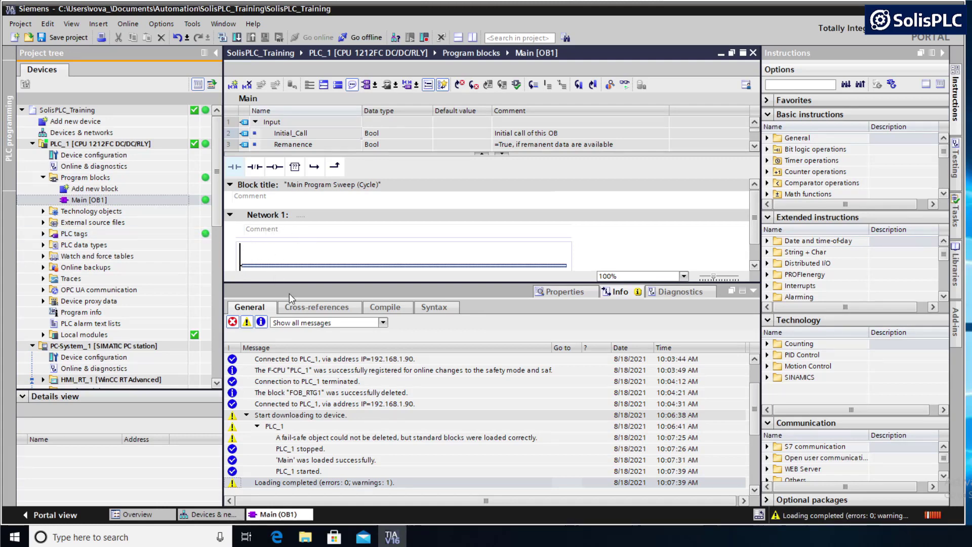
- Enlarge the program editor area by moving the editor/Inspector splitter down
left_click_drag(296, 282, 295, 333)
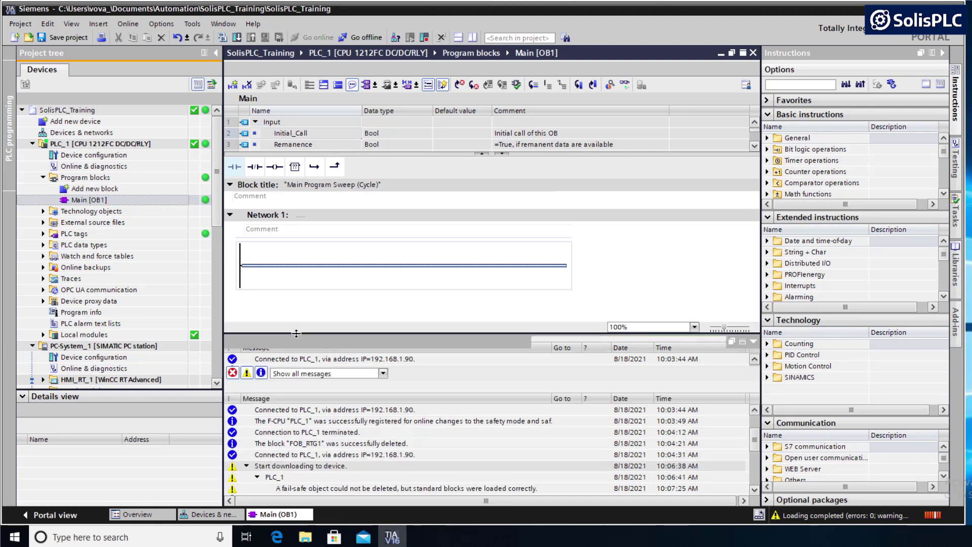